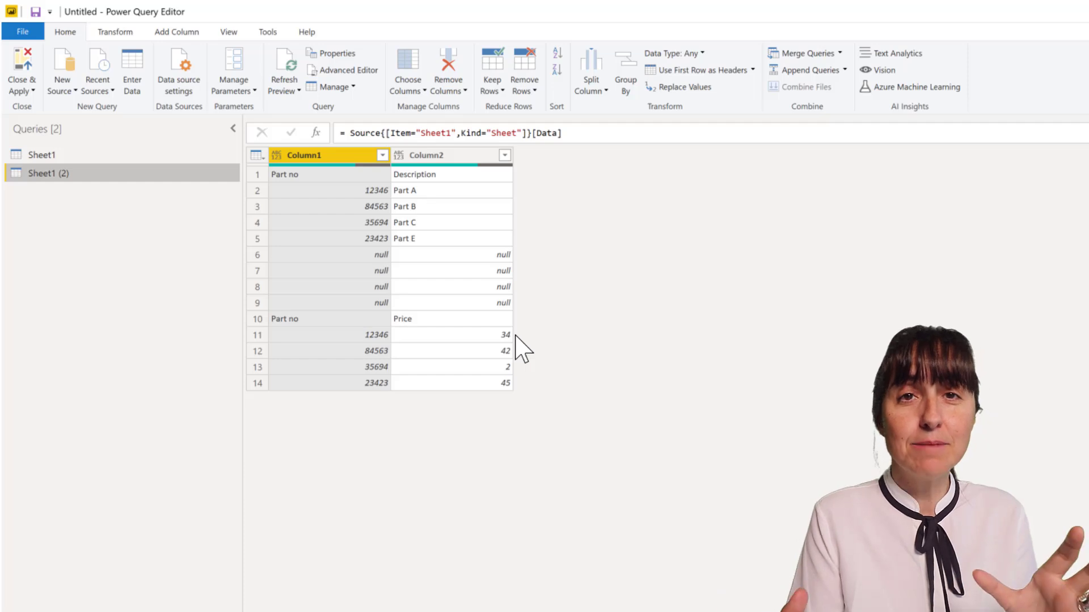
Step: Compare with the Sheet1 query, then start a trial merge of Sheet1 (2) with itself
{"action": "left_click", "coordinate": [64, 154]}
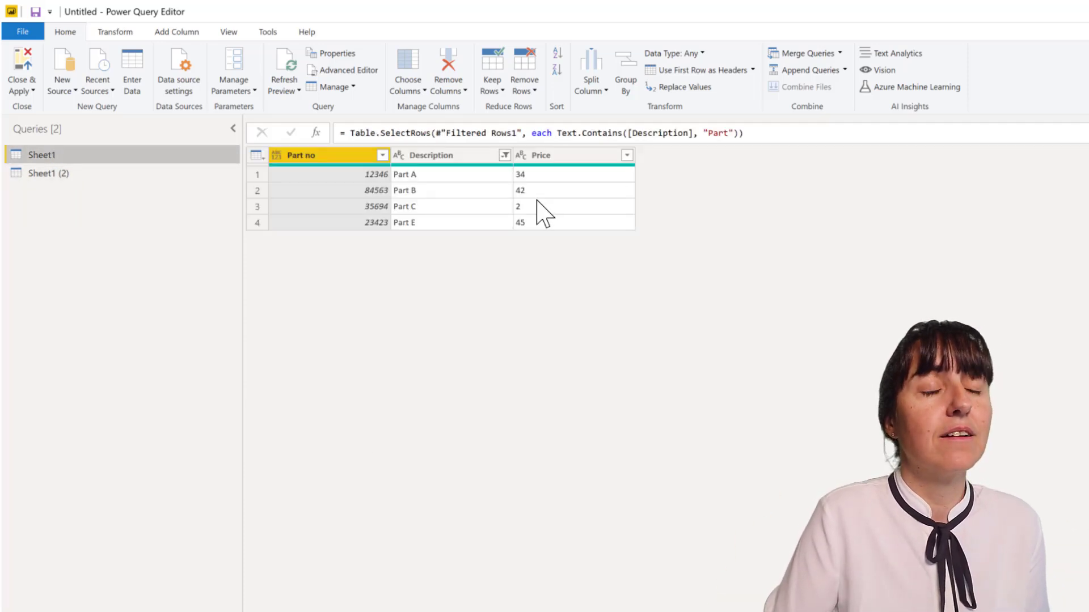
{"action": "left_click", "coordinate": [131, 173]}
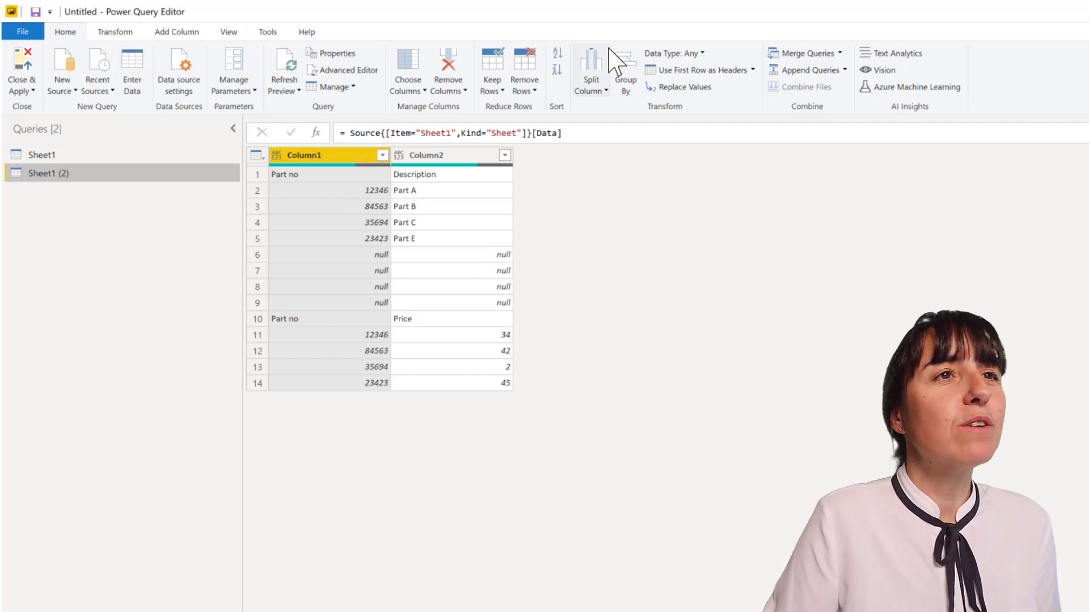
{"action": "left_click", "coordinate": [812, 55]}
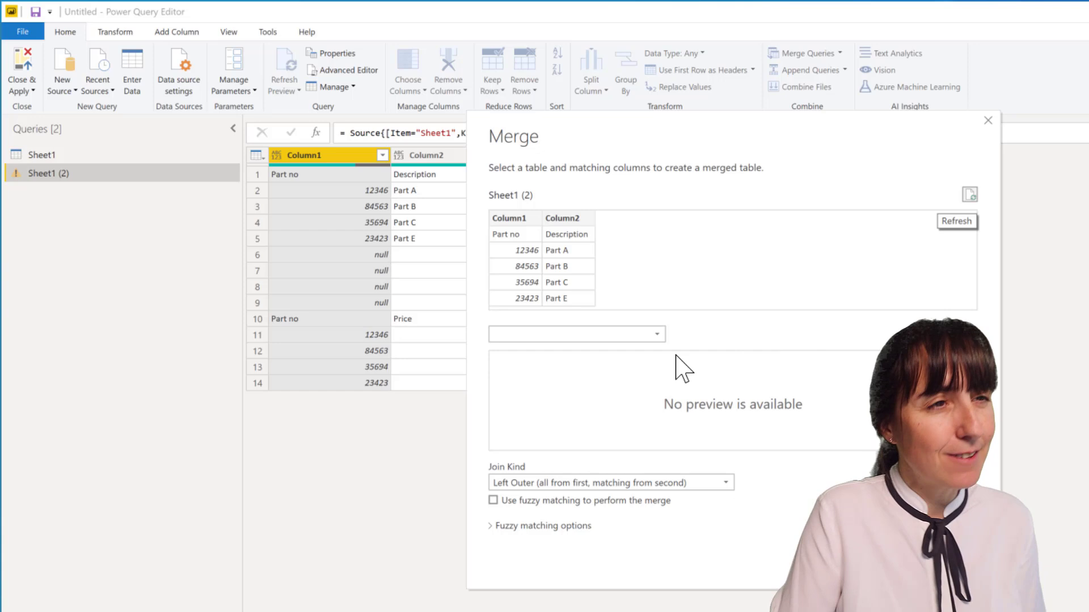
{"action": "left_click", "coordinate": [657, 336]}
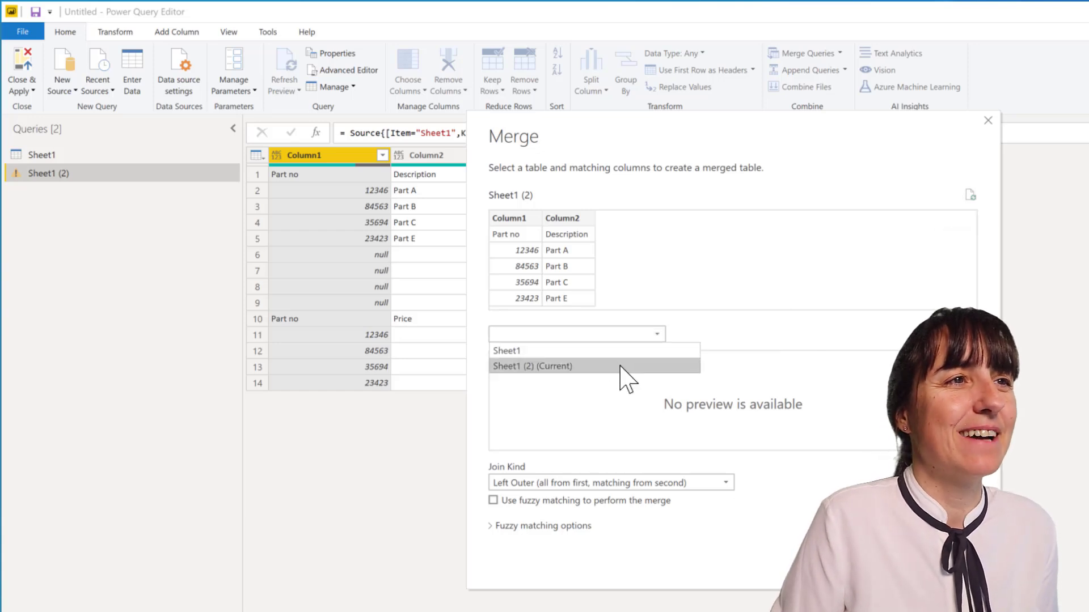
{"action": "left_click", "coordinate": [626, 367]}
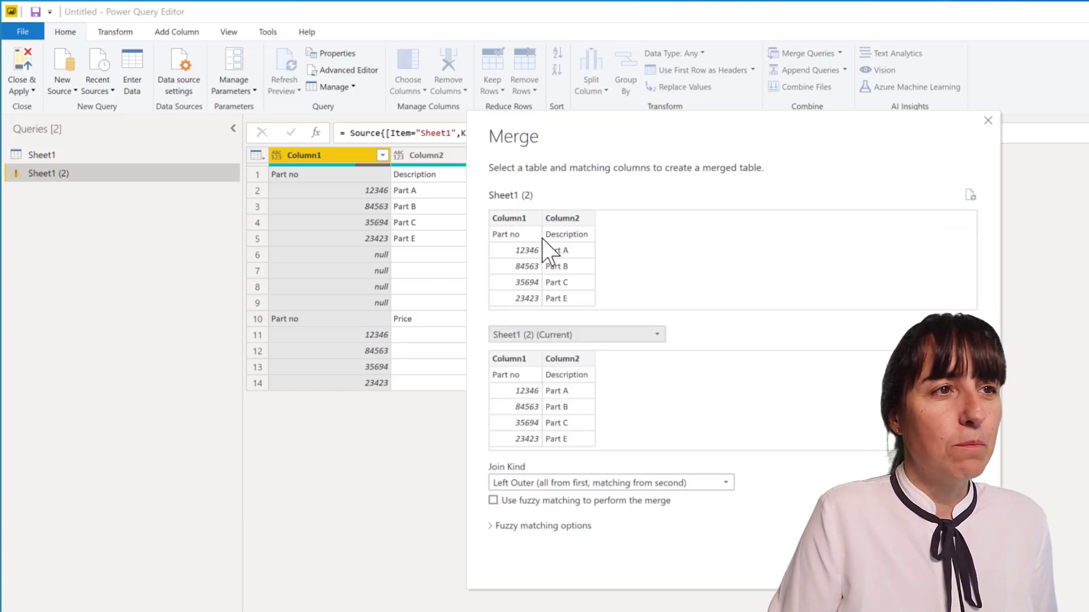
{"action": "left_click", "coordinate": [567, 335]}
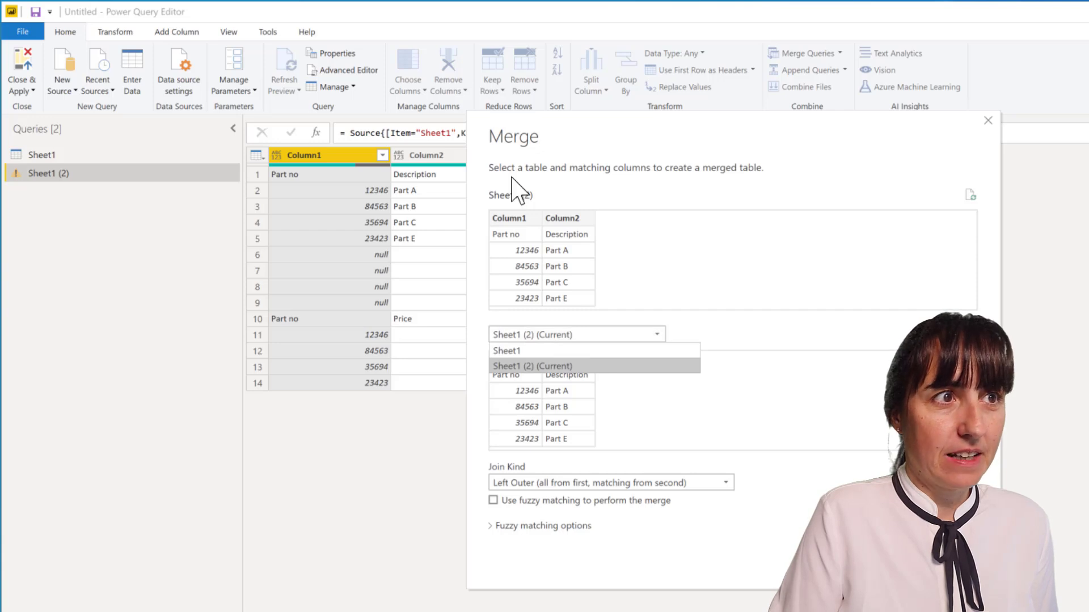
{"action": "left_click", "coordinate": [520, 366]}
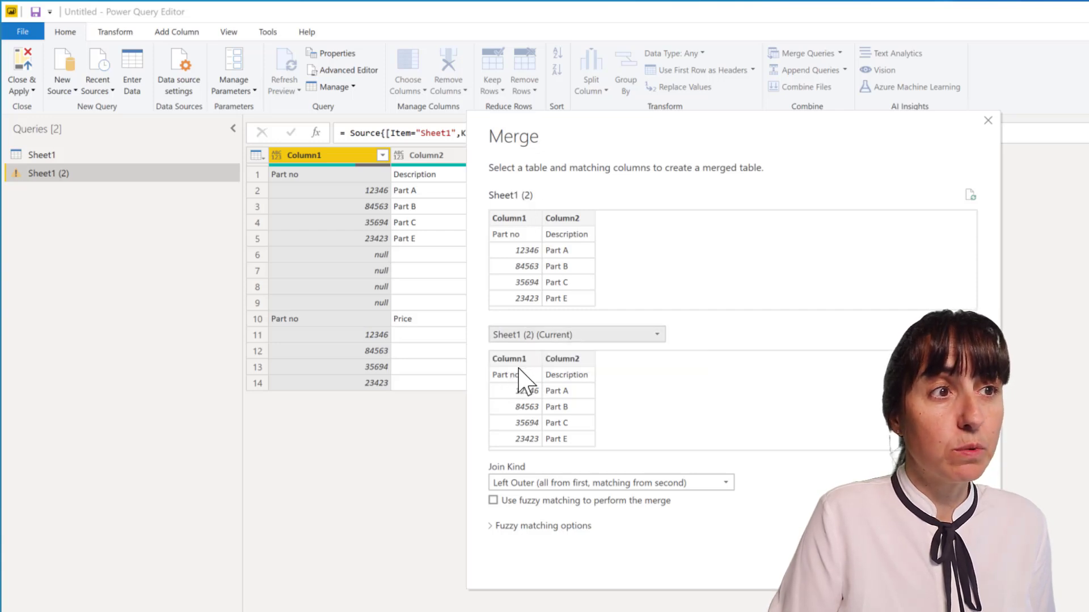
Step: Match the trial self-merge on Column1 of both tables, then cancel expanding and undo it
{"action": "left_click", "coordinate": [513, 279]}
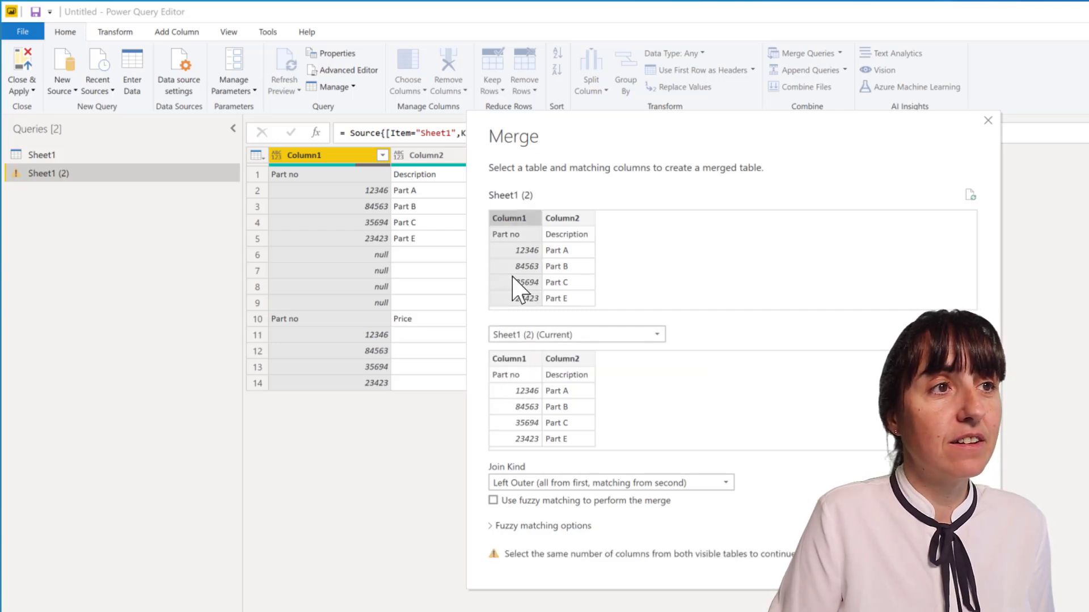
{"action": "left_click", "coordinate": [516, 376]}
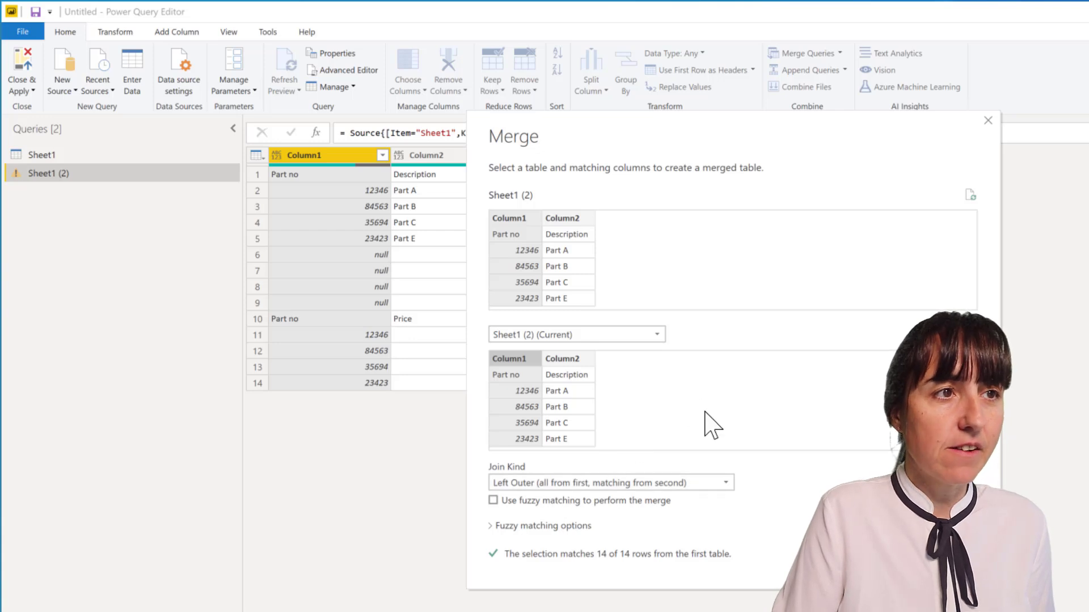
{"action": "left_click", "coordinate": [901, 574]}
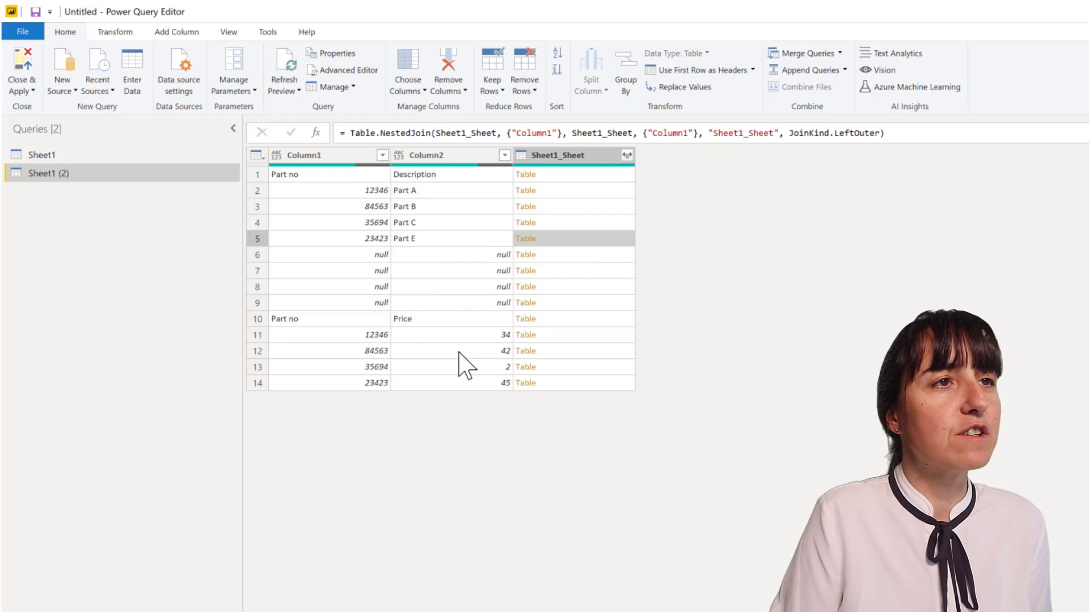
{"action": "left_click", "coordinate": [627, 154]}
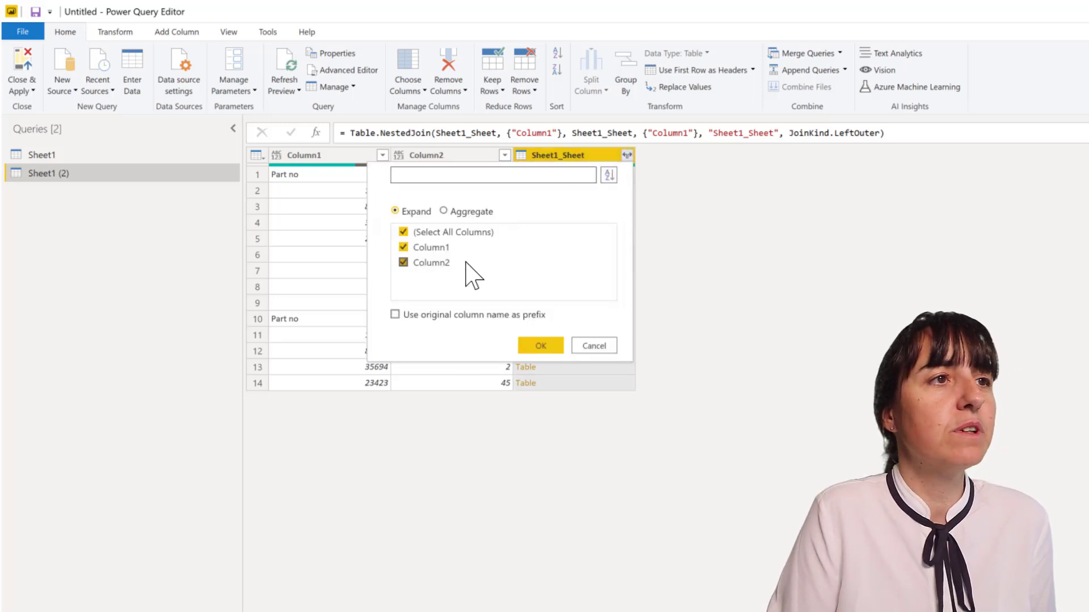
{"action": "left_click", "coordinate": [453, 234]}
{"action": "left_click", "coordinate": [596, 347]}
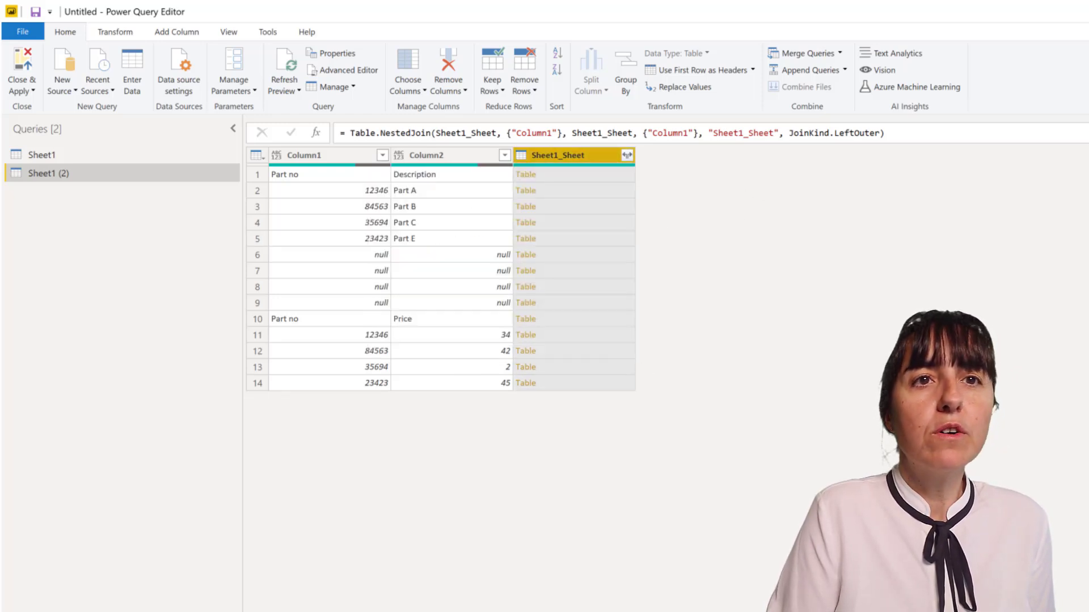
{"action": "key", "text": "ctrl+z"}
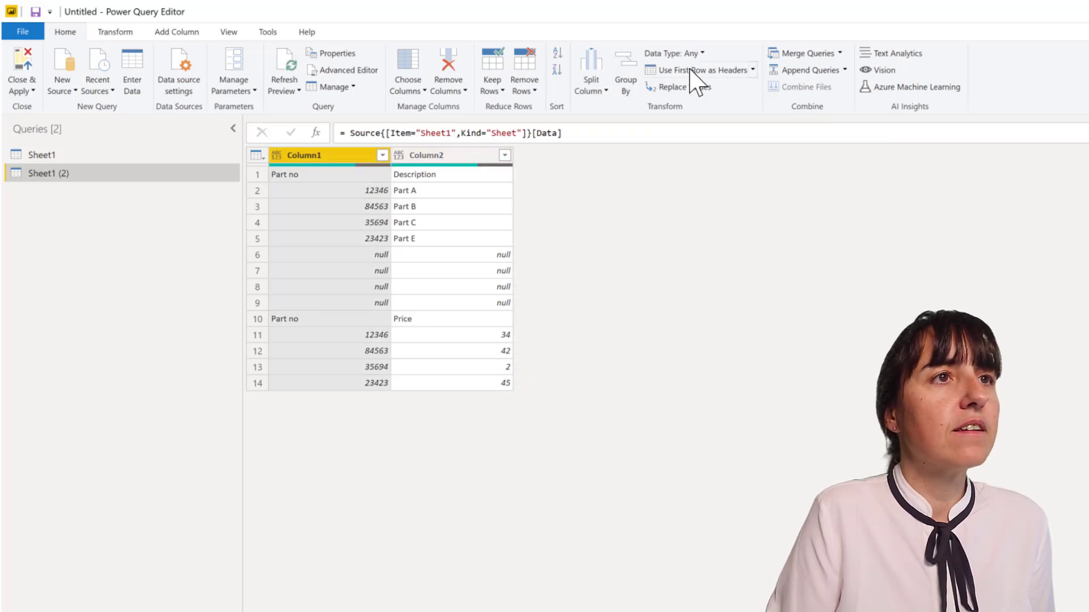
Step: Promote the first row to headers and filter Part no to exclude (null) and repeated header rows
{"action": "left_click", "coordinate": [717, 71]}
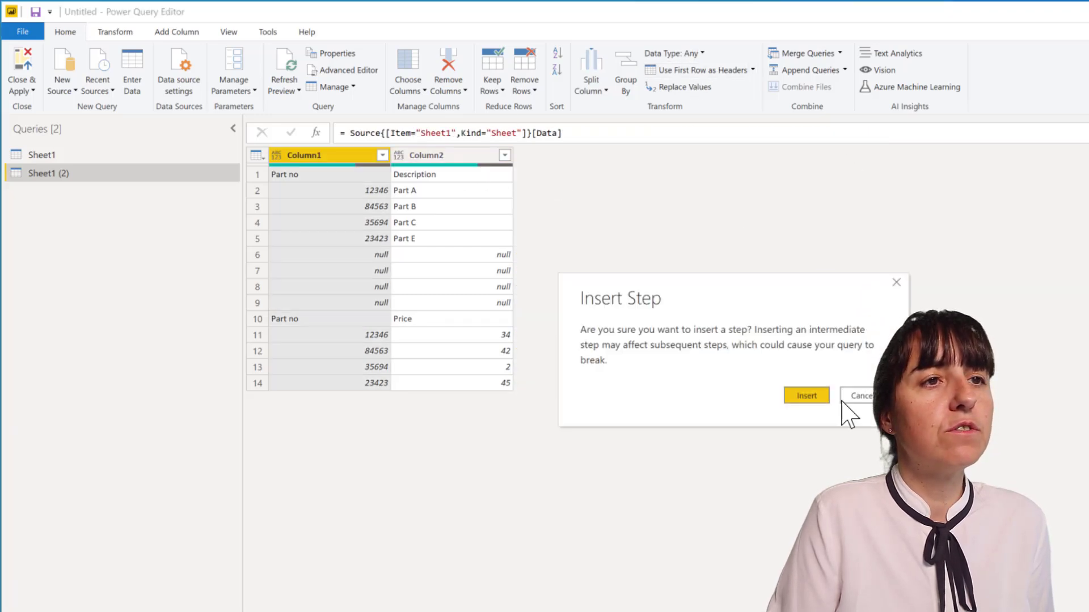
{"action": "left_click", "coordinate": [819, 396]}
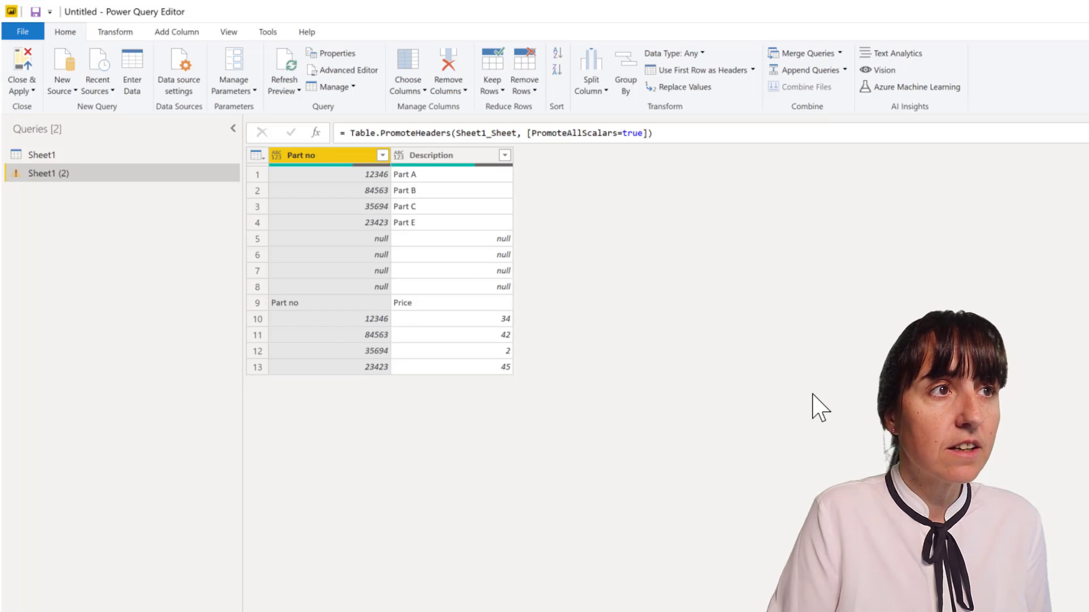
{"action": "left_click", "coordinate": [383, 154]}
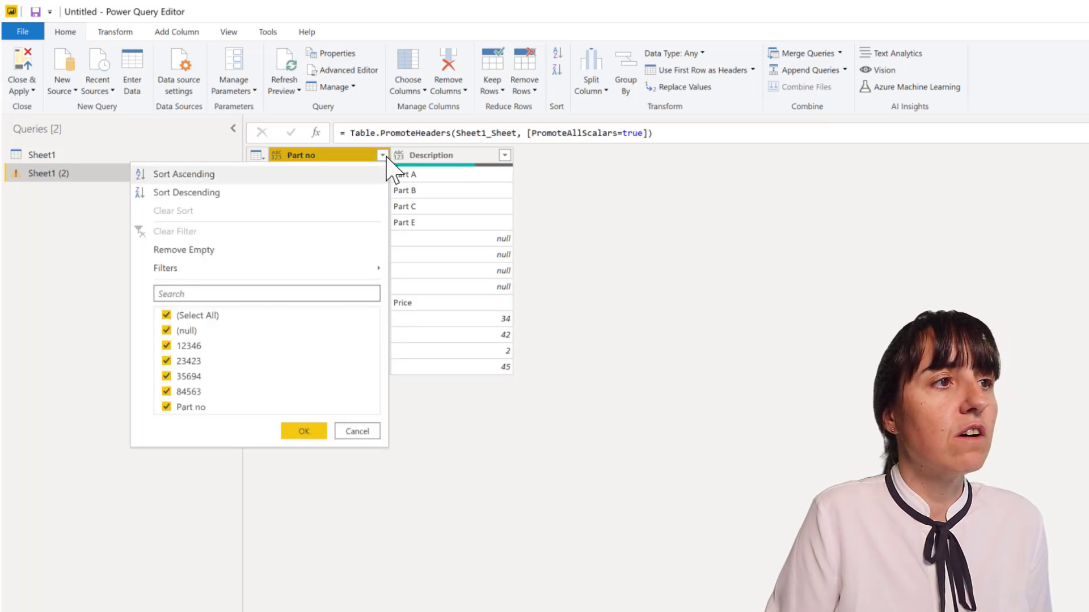
{"action": "left_click", "coordinate": [205, 331]}
{"action": "left_click", "coordinate": [216, 407]}
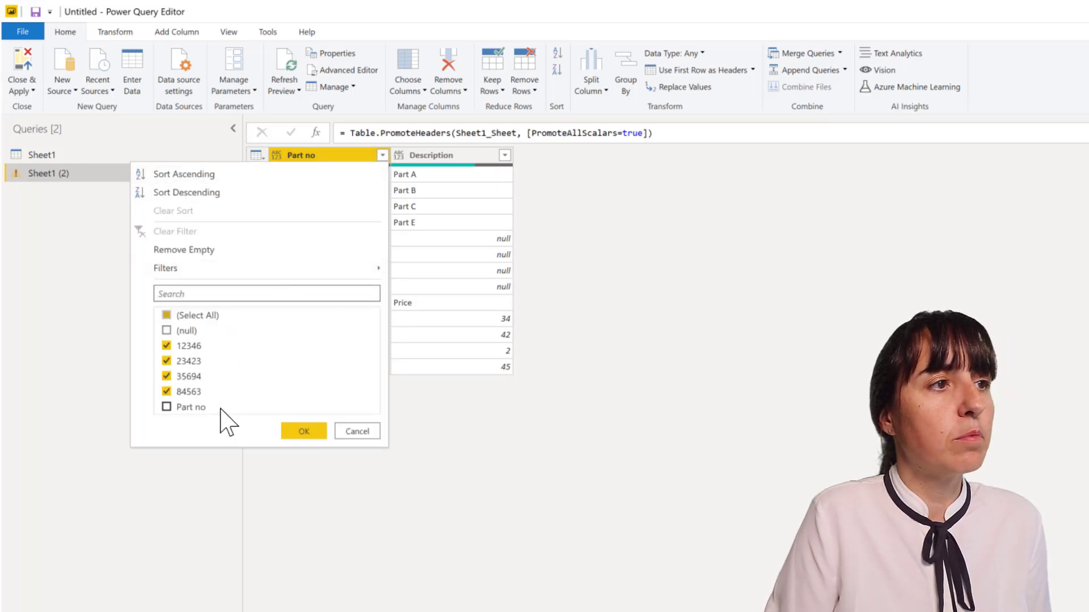
{"action": "left_click", "coordinate": [304, 432]}
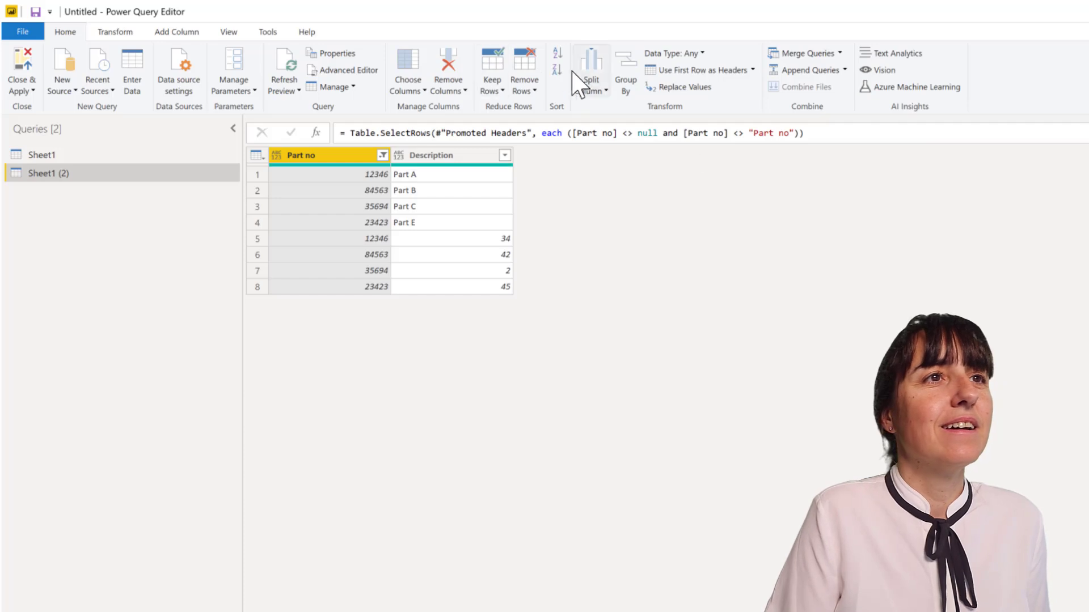
Step: Merge Sheet1 (2) with itself on Part no and expand only Description from the Filtered Rows column
{"action": "left_click", "coordinate": [805, 53]}
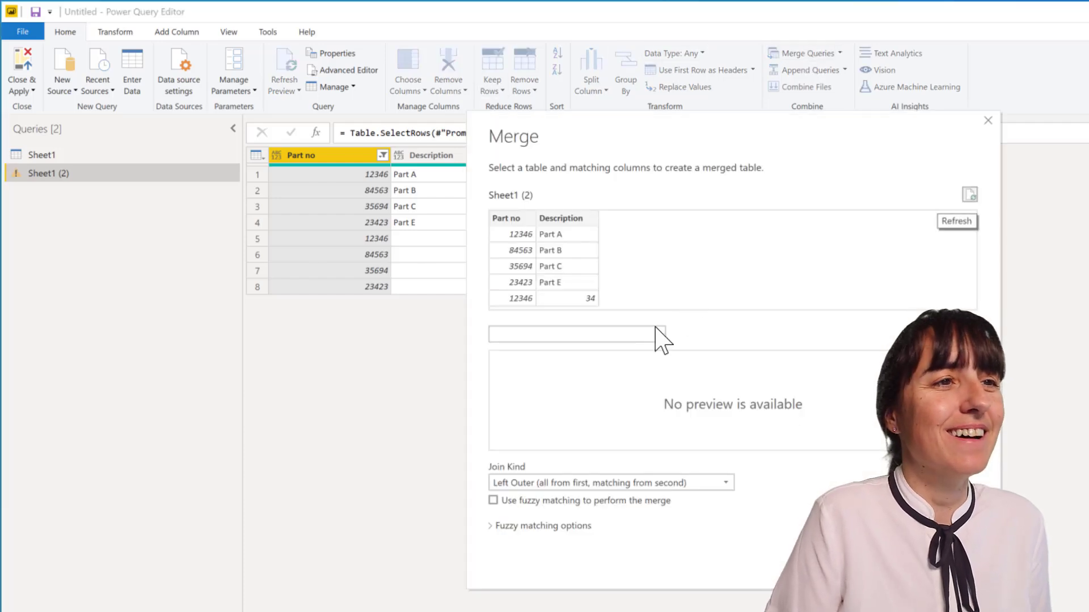
{"action": "left_click", "coordinate": [596, 336]}
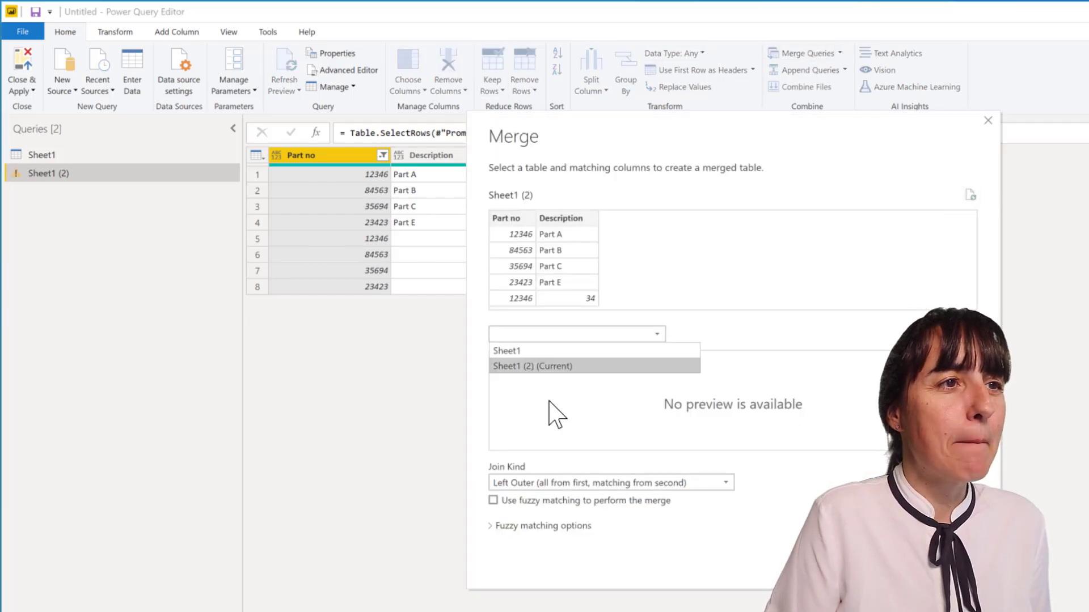
{"action": "left_click", "coordinate": [555, 368]}
{"action": "left_click", "coordinate": [525, 384]}
{"action": "left_click", "coordinate": [520, 287]}
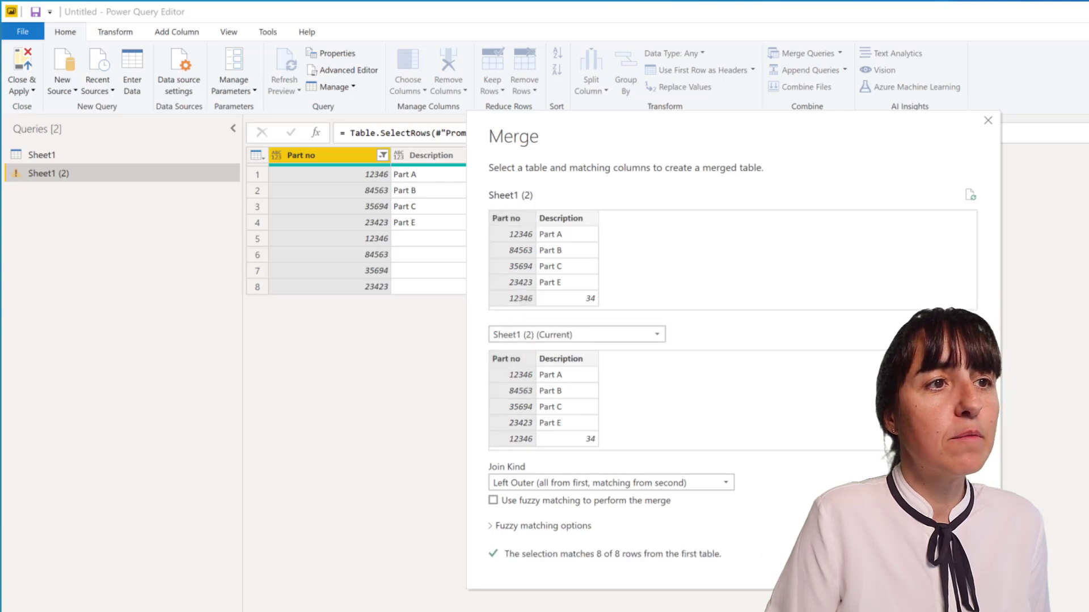
{"action": "left_click", "coordinate": [907, 570]}
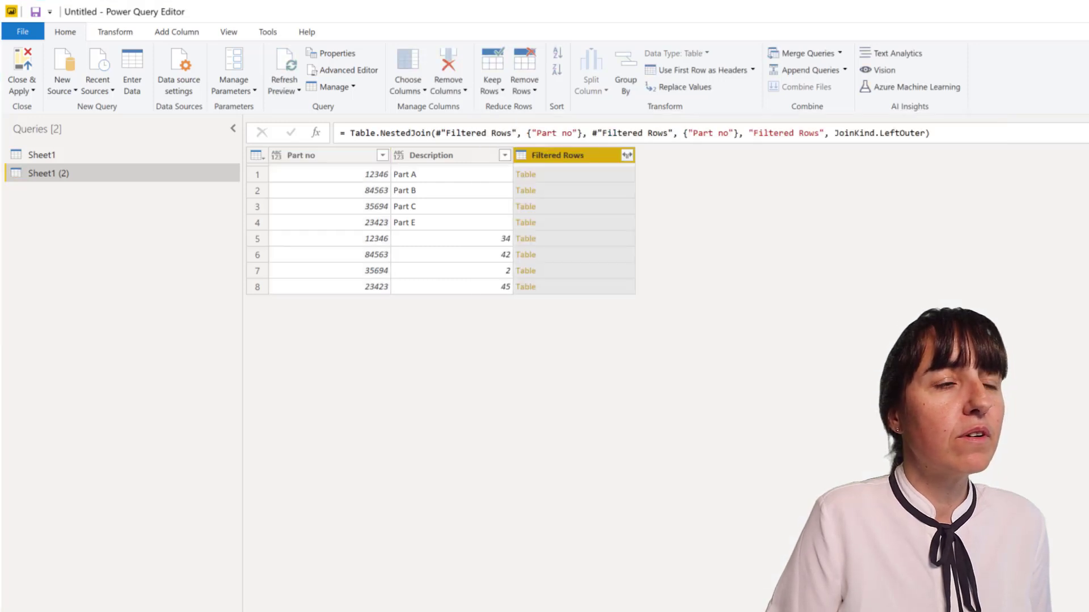
{"action": "left_click", "coordinate": [626, 155]}
{"action": "left_click", "coordinate": [474, 232]}
{"action": "left_click", "coordinate": [445, 263]}
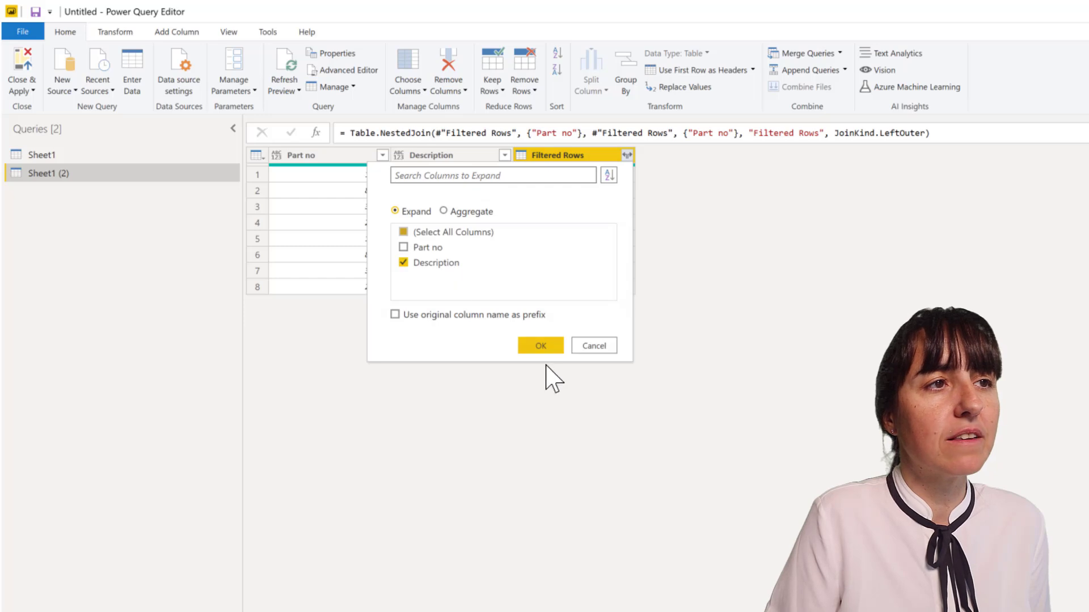
{"action": "left_click", "coordinate": [542, 347]}
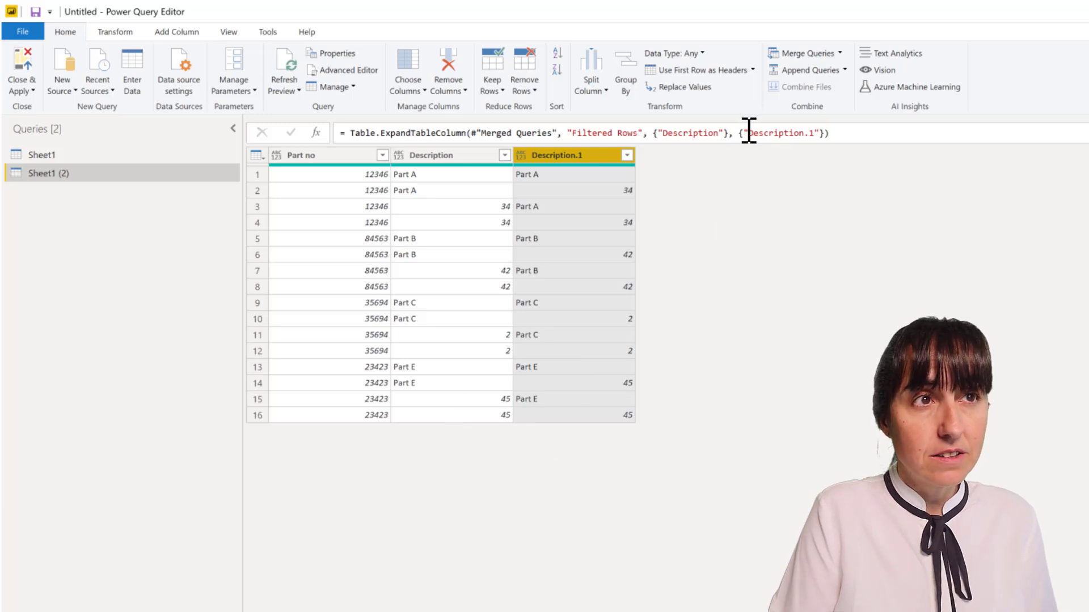
Step: Replace Description.1 with Price in the formula bar to rename the column
{"action": "left_click_drag", "start_coordinate": [749, 131], "coordinate": [804, 134]}
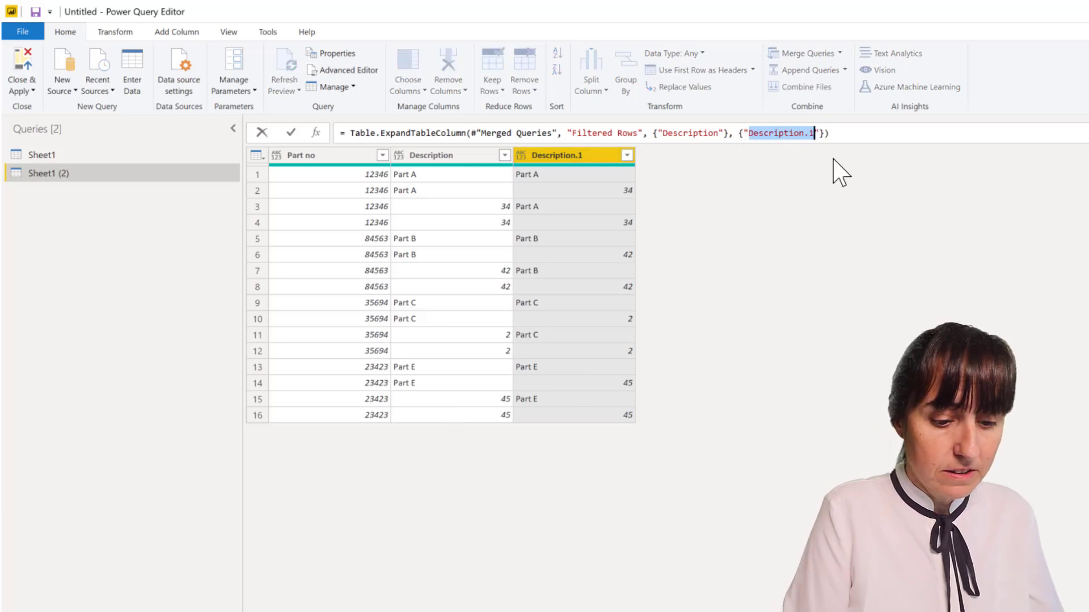
{"action": "type", "text": "Price"}
{"action": "key", "text": "Return"}
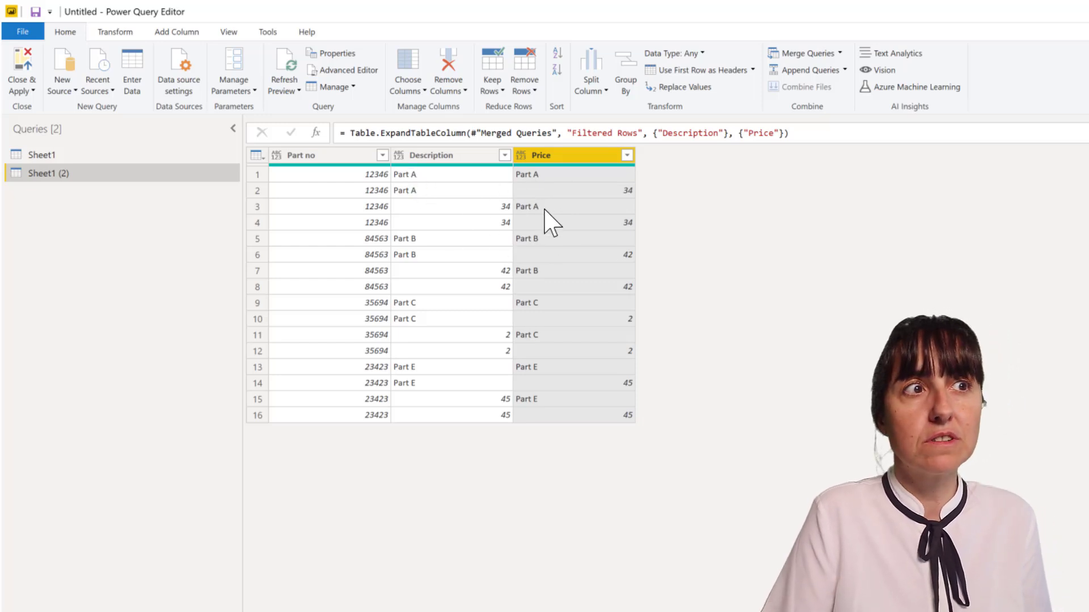
Step: Inspect the Price column's data type and filter options without changing anything
{"action": "left_click", "coordinate": [521, 157]}
{"action": "left_click", "coordinate": [718, 198]}
{"action": "left_click", "coordinate": [627, 155]}
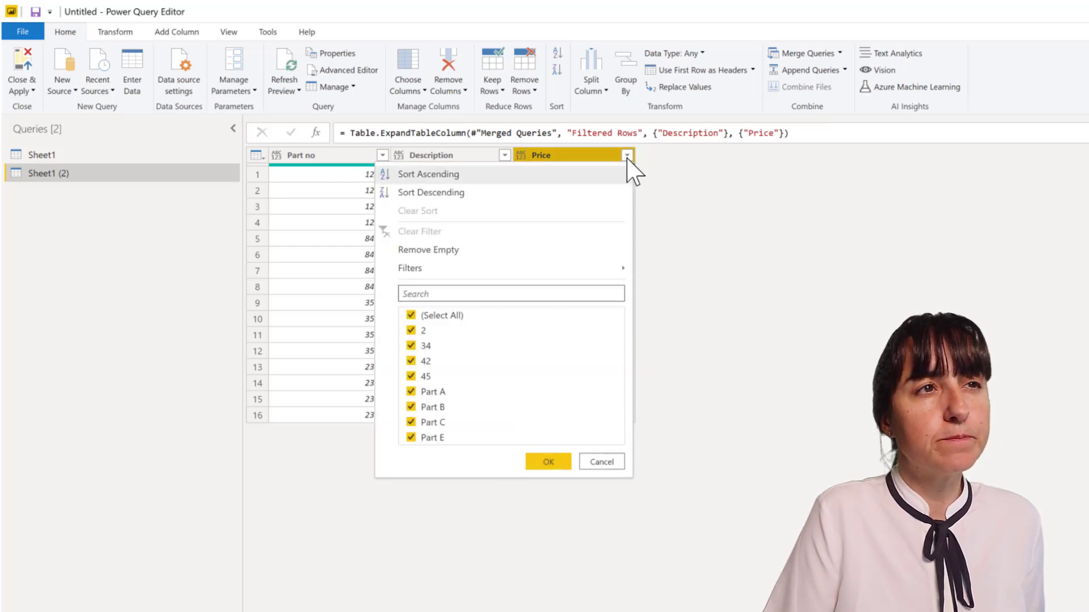
{"action": "left_click", "coordinate": [722, 190]}
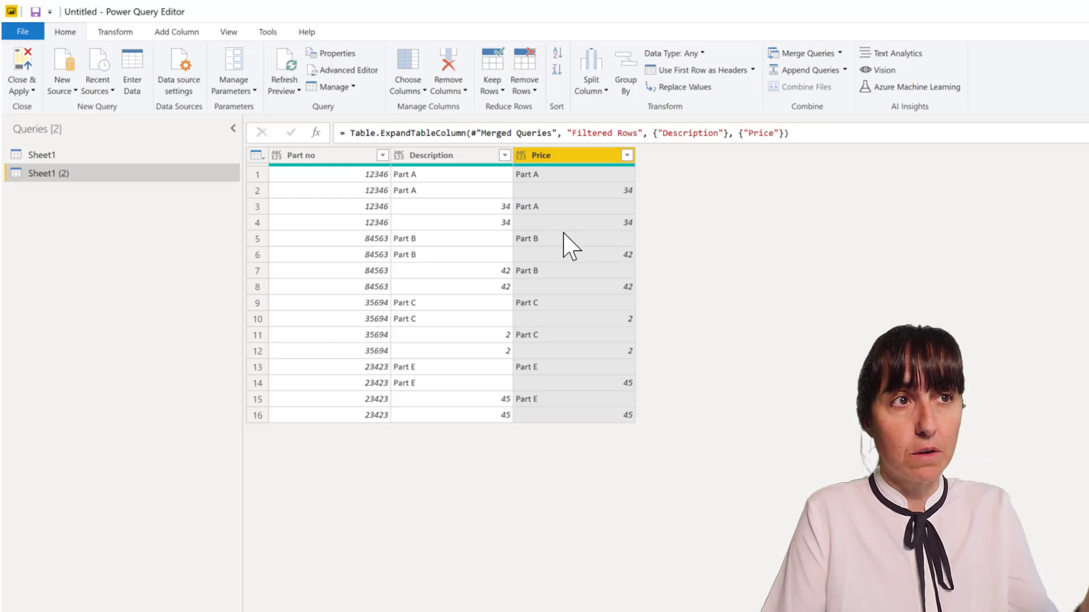
{"action": "left_click", "coordinate": [627, 155]}
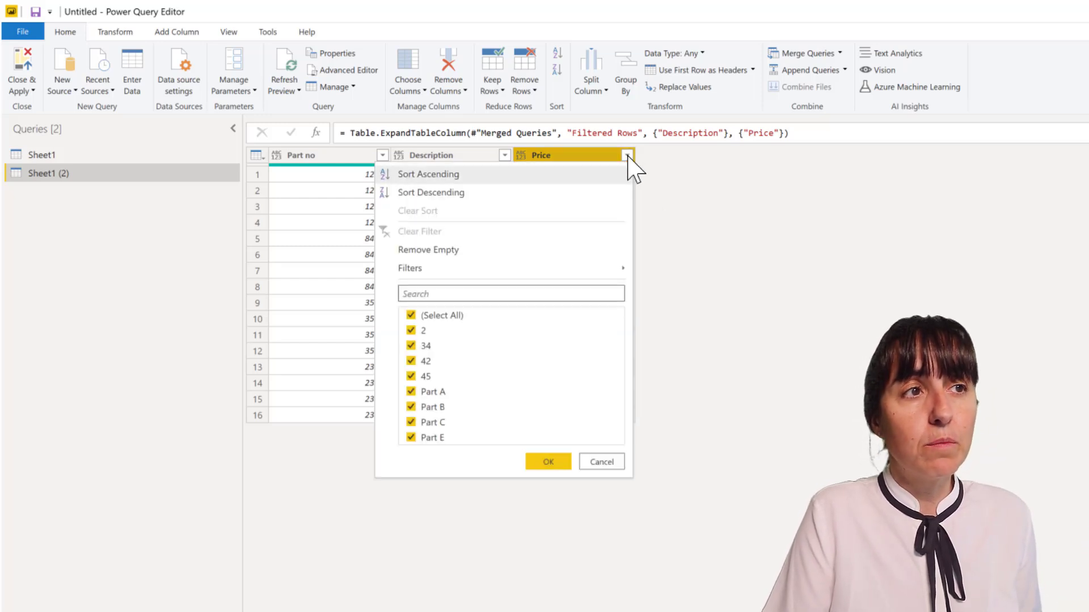
{"action": "mouse_move", "coordinate": [573, 272]}
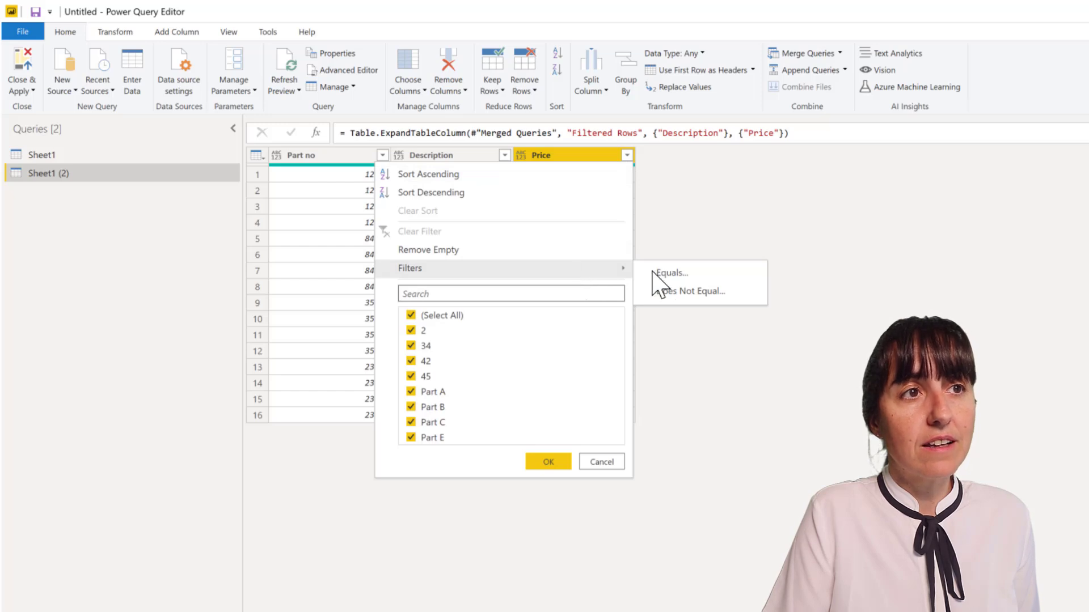
{"action": "left_click", "coordinate": [769, 195]}
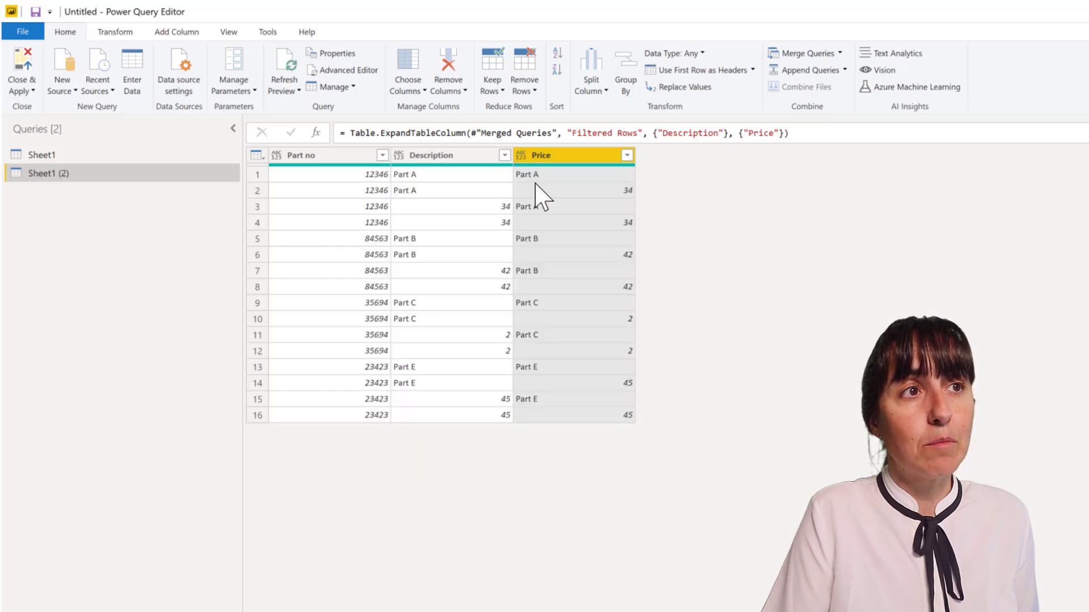
Step: Set both the Price and Description columns' data type to Text
{"action": "left_click", "coordinate": [521, 159]}
{"action": "left_click", "coordinate": [542, 305]}
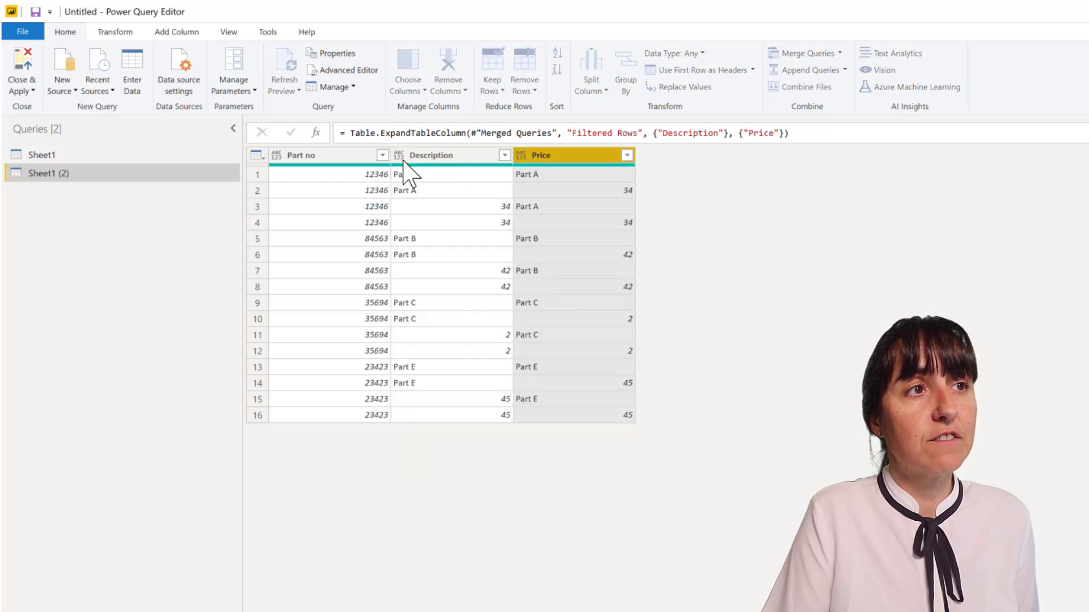
{"action": "left_click", "coordinate": [399, 155]}
{"action": "left_click", "coordinate": [441, 306]}
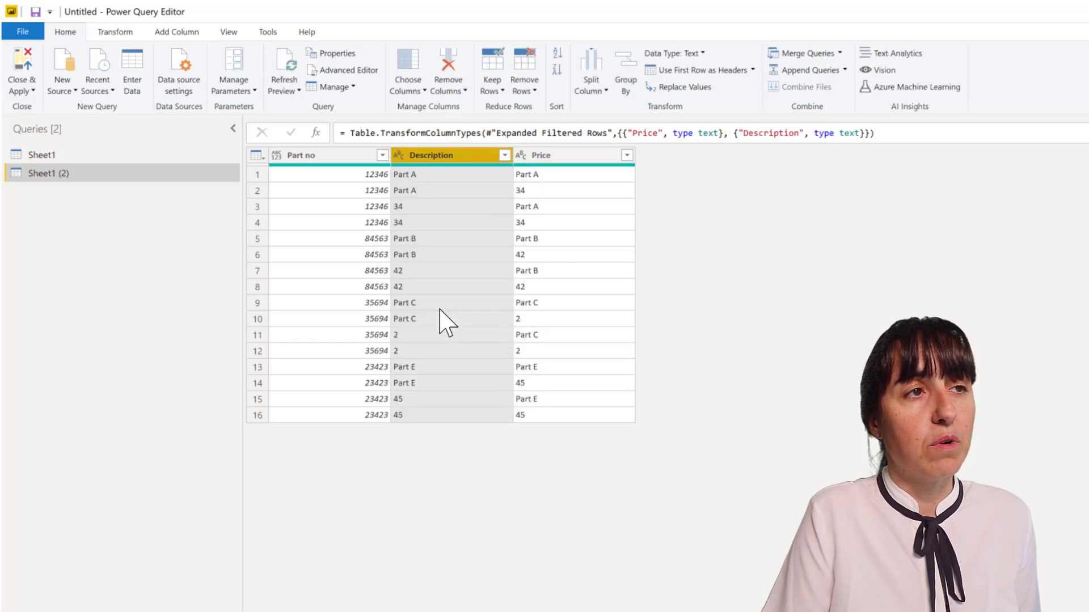
{"action": "left_click", "coordinate": [627, 155]}
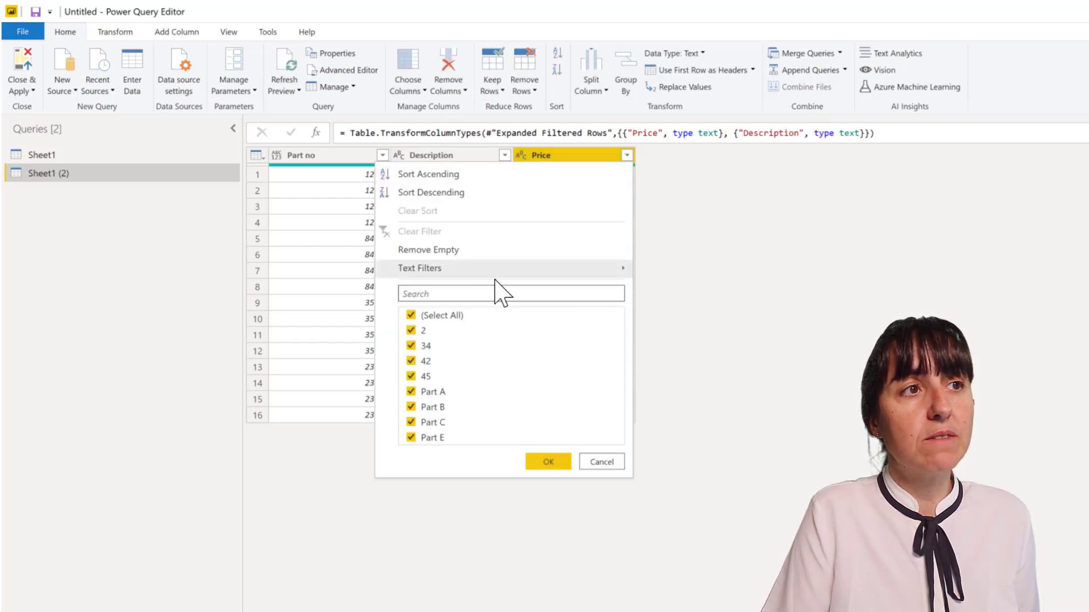
{"action": "mouse_move", "coordinate": [500, 268]}
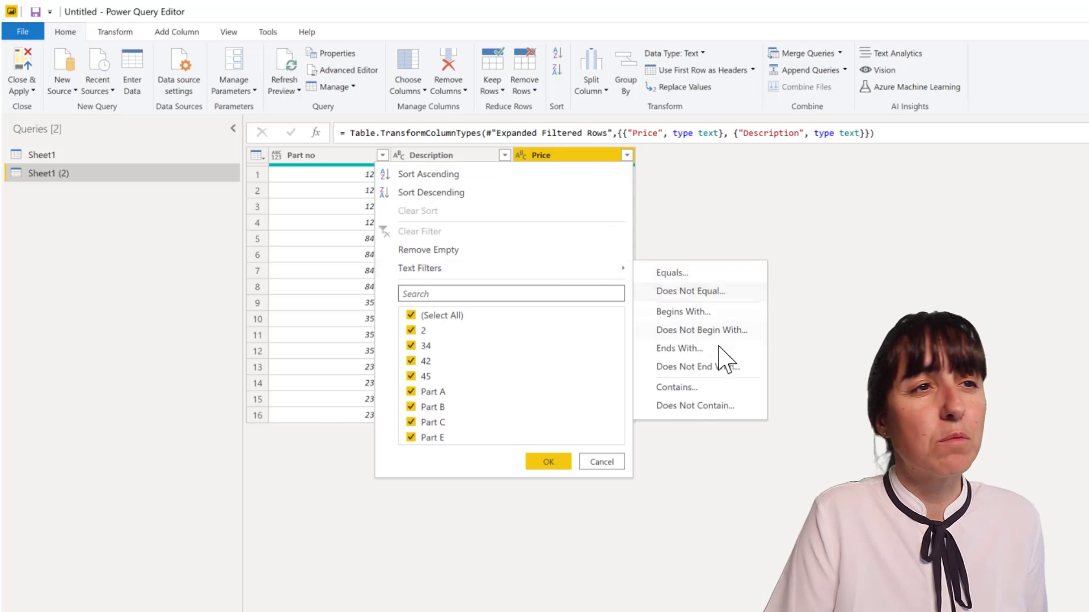
Step: Filter Price to rows that do not contain "Part"
{"action": "left_click", "coordinate": [723, 406]}
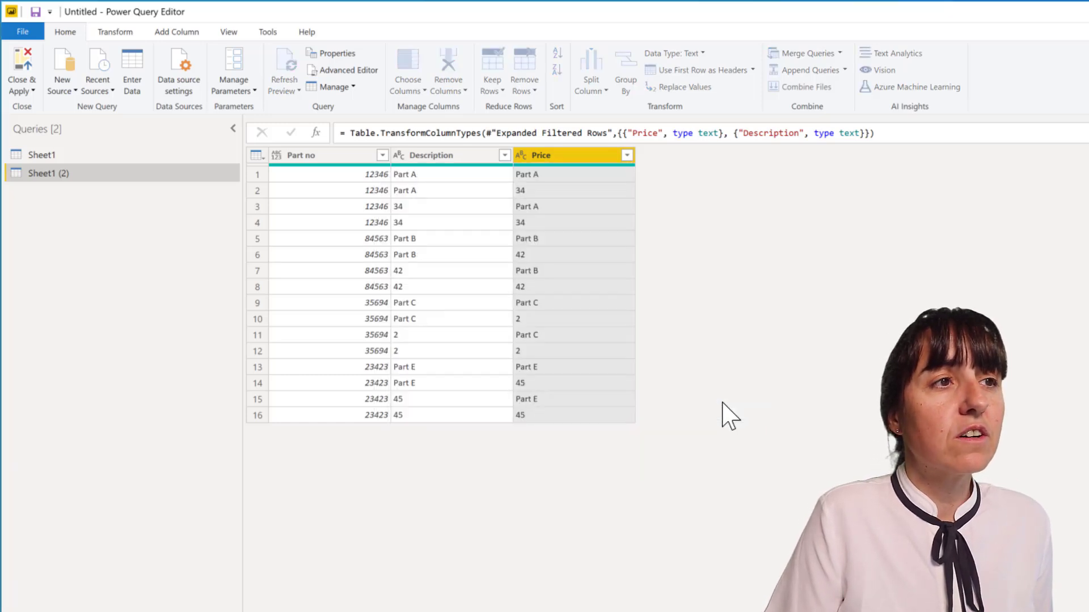
{"action": "left_click", "coordinate": [686, 354]}
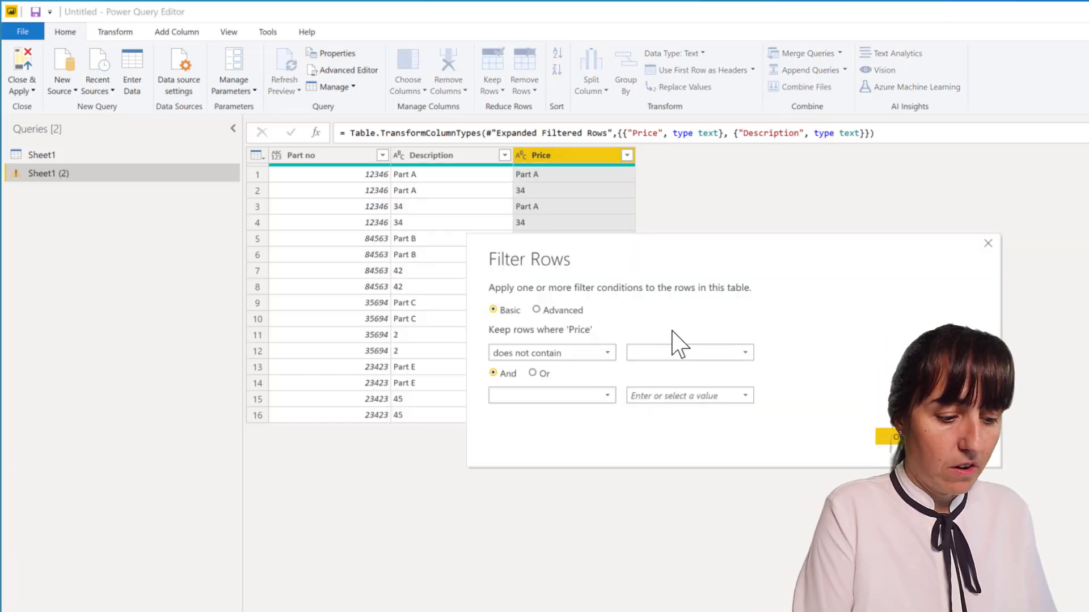
{"action": "type", "text": "0art"}
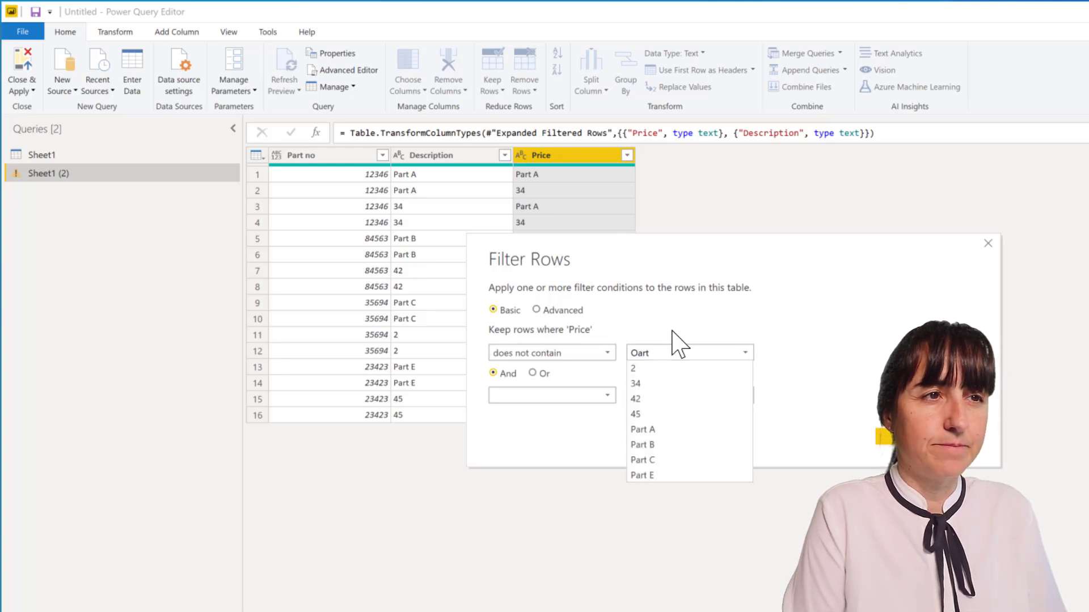
{"action": "double_click", "coordinate": [659, 352]}
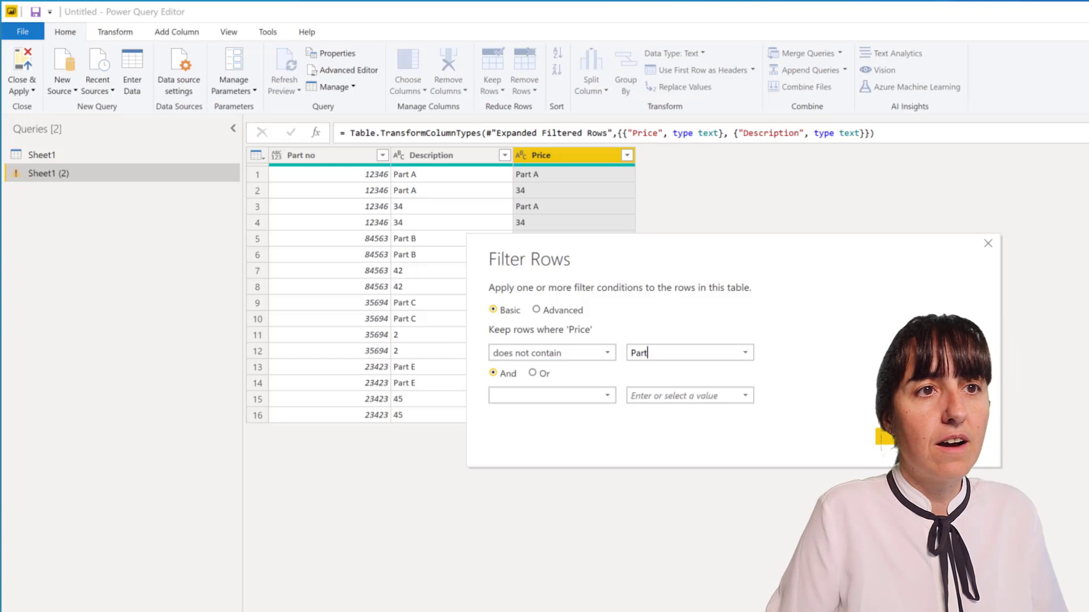
{"action": "left_click", "coordinate": [893, 437]}
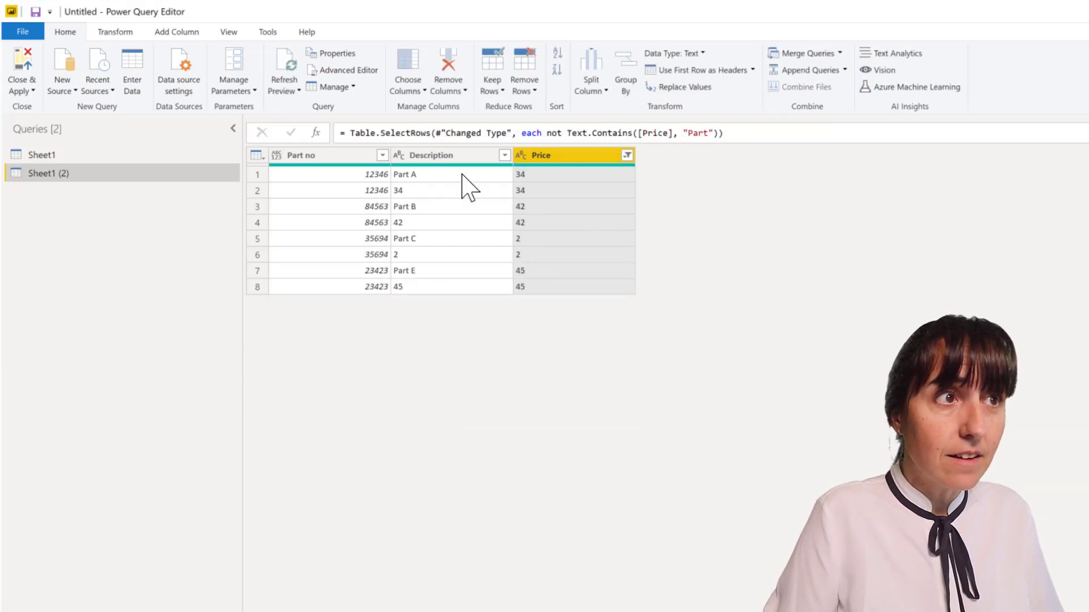
Step: Filter Description to rows that contain "Part", leaving one row per part
{"action": "left_click", "coordinate": [504, 155]}
{"action": "mouse_move", "coordinate": [443, 275]}
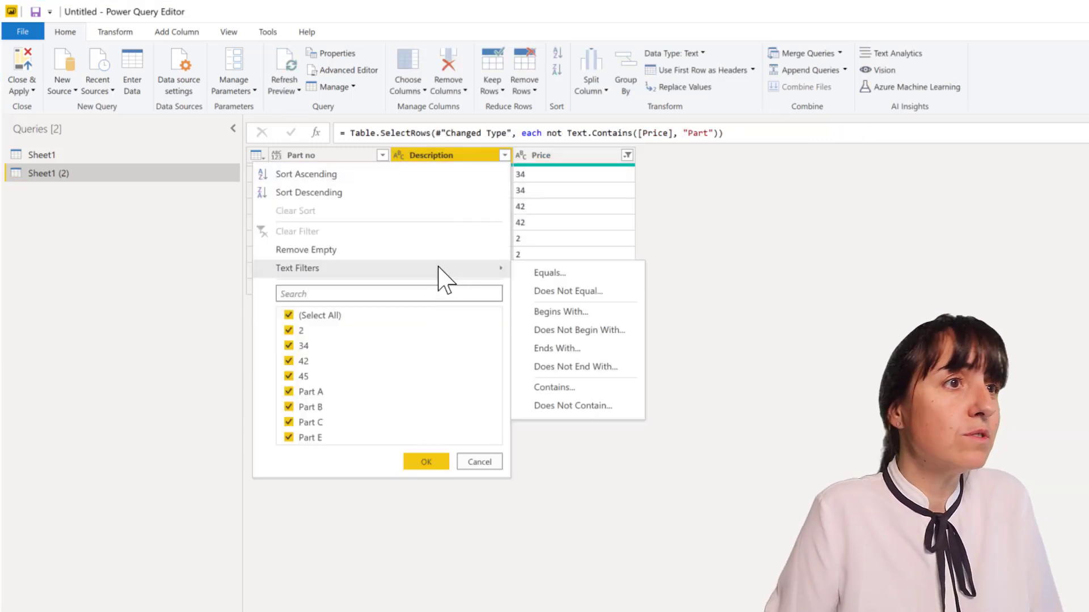
{"action": "left_click", "coordinate": [592, 391]}
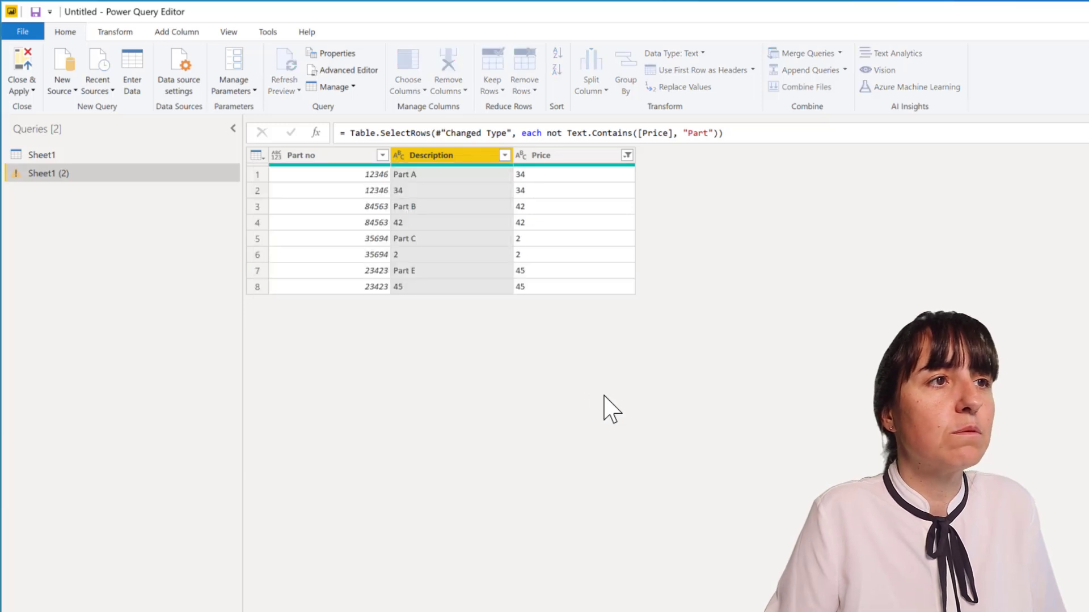
{"action": "left_click", "coordinate": [650, 352]}
{"action": "type", "text": "Part"}
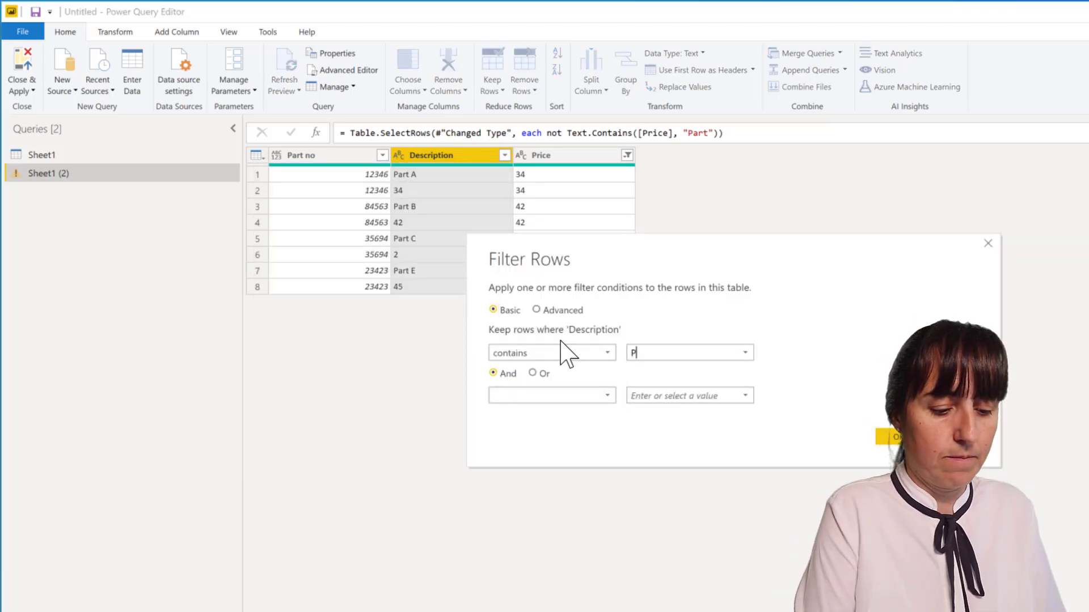
{"action": "left_click", "coordinate": [691, 345]}
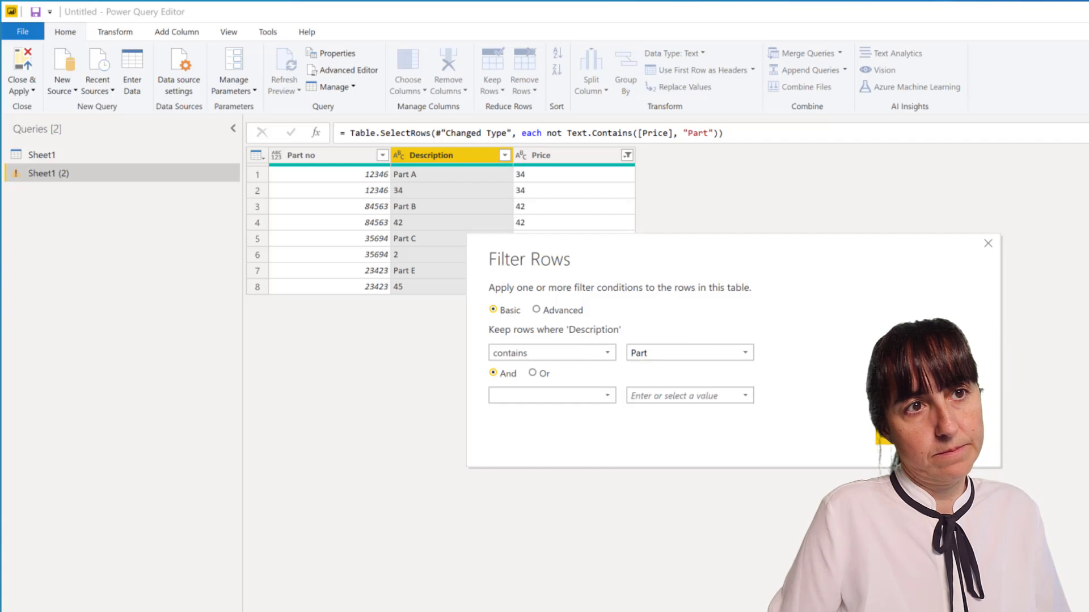
{"action": "key", "text": "Return"}
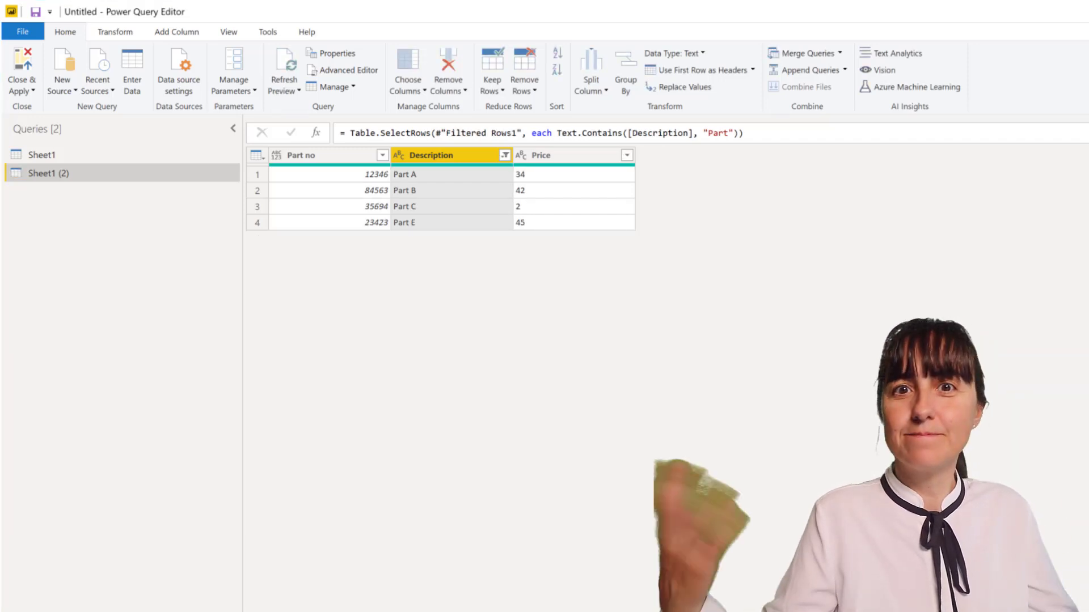